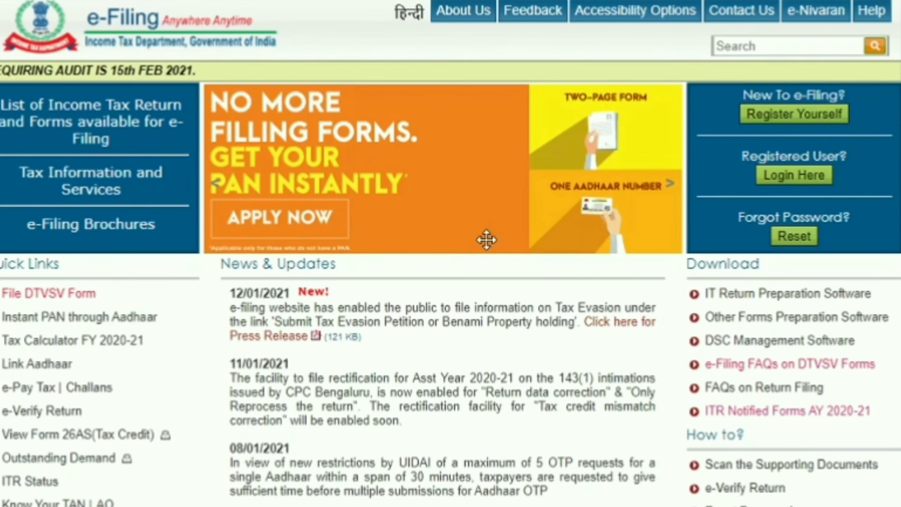
Step: Sign in to the e-Filing portal and open the e-File Income Tax Return form
click(777, 177)
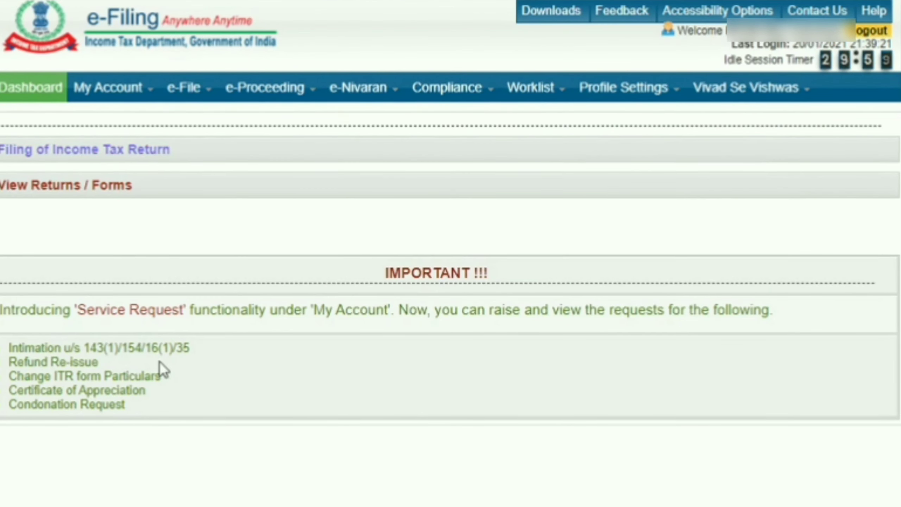
mouse_move(209, 96)
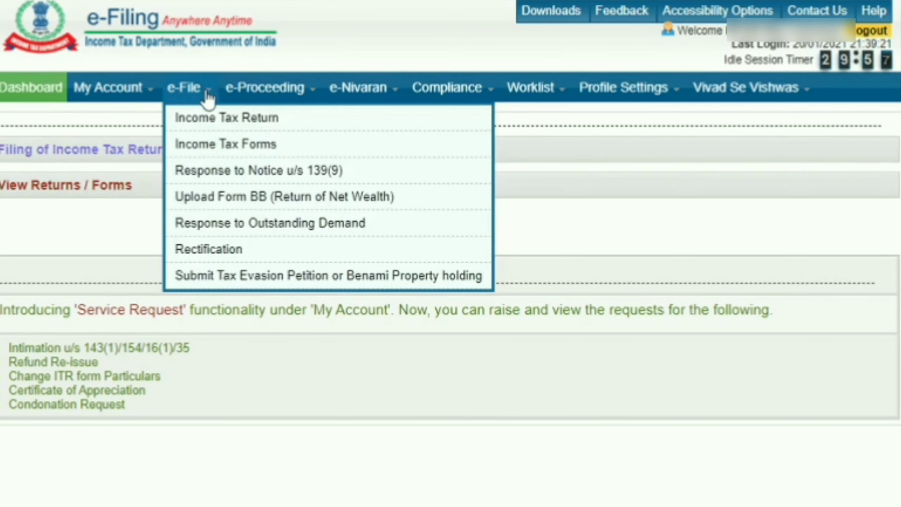
click(210, 122)
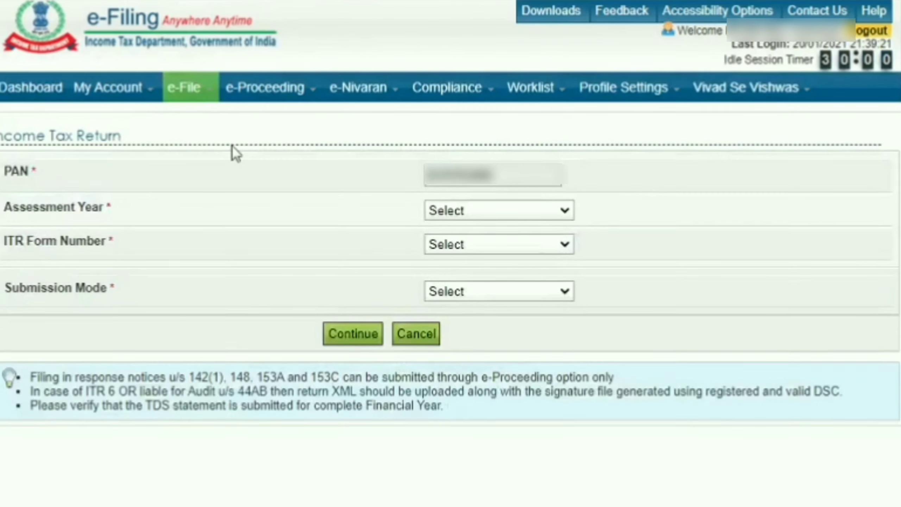
Step: Choose assessment year 2017-18 and form ITR-1, then check the available filing types
click(509, 215)
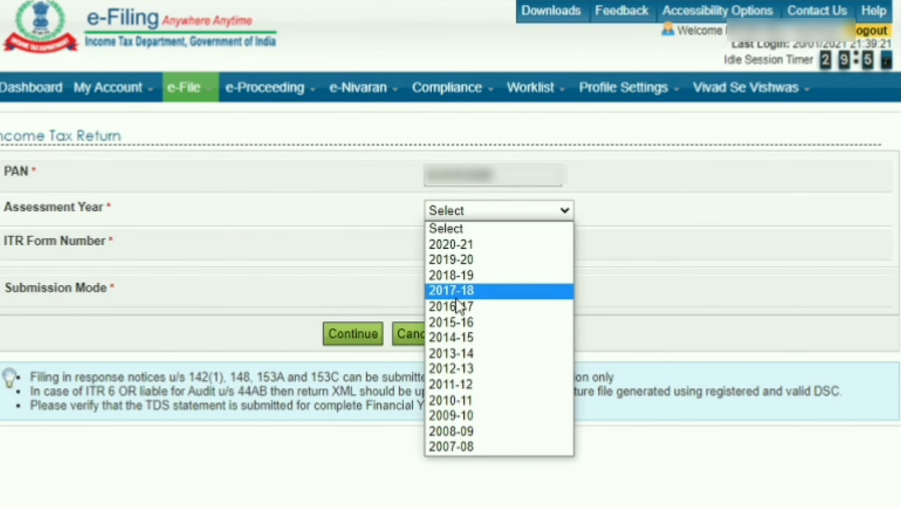
click(488, 293)
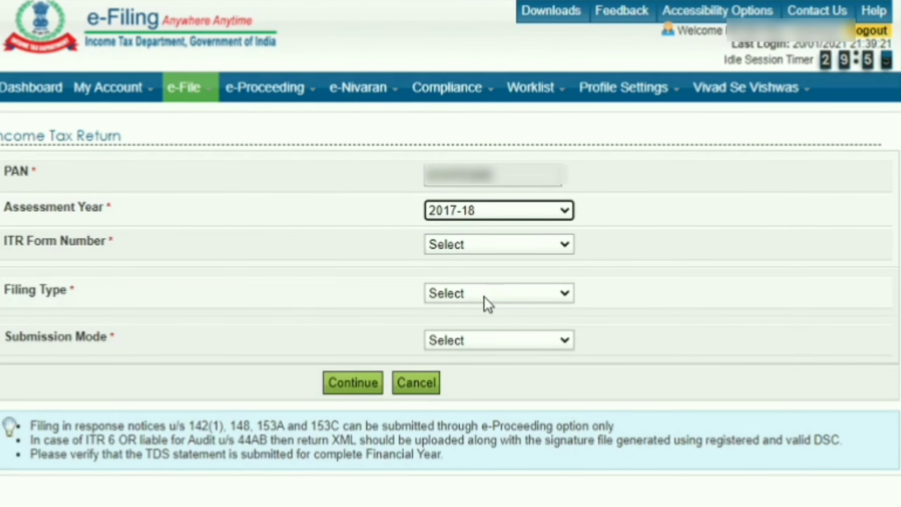
click(508, 248)
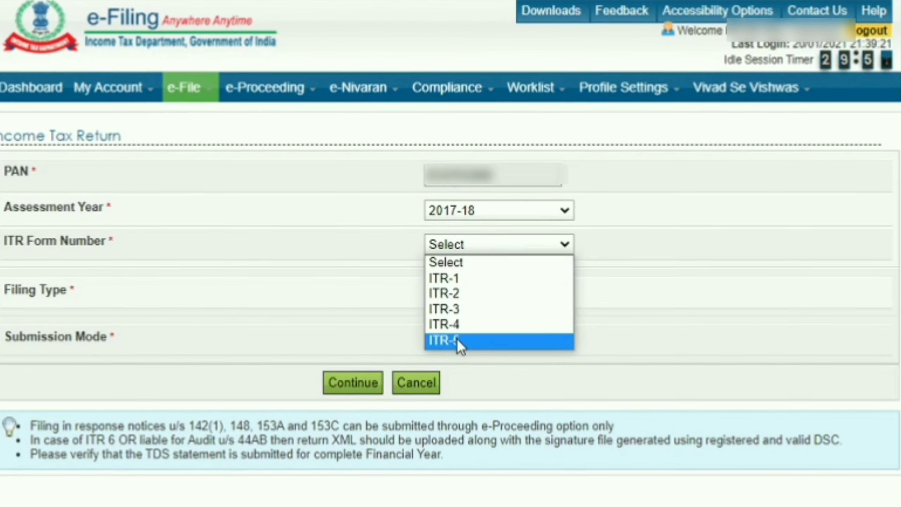
click(472, 284)
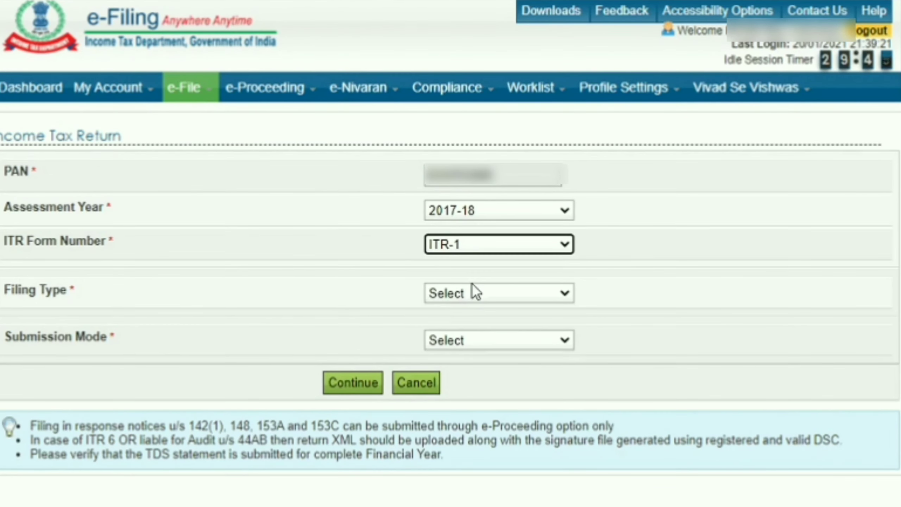
click(477, 293)
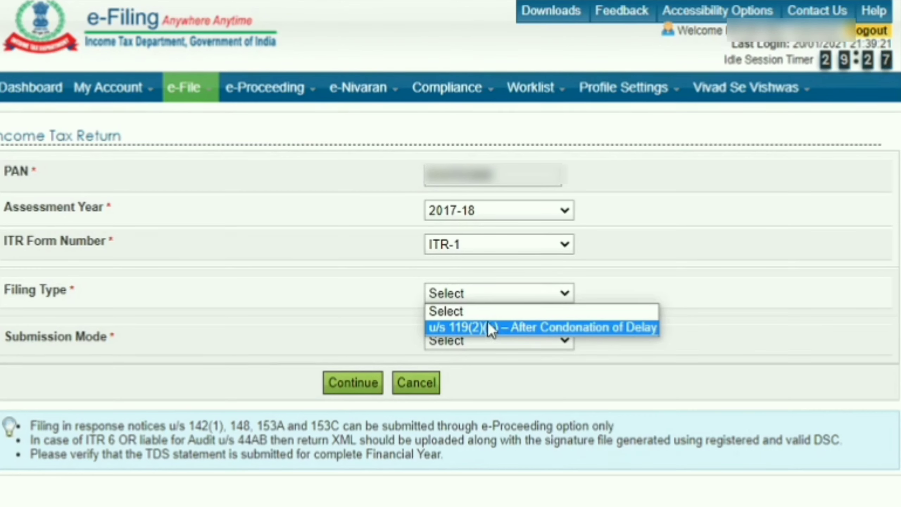
click(530, 212)
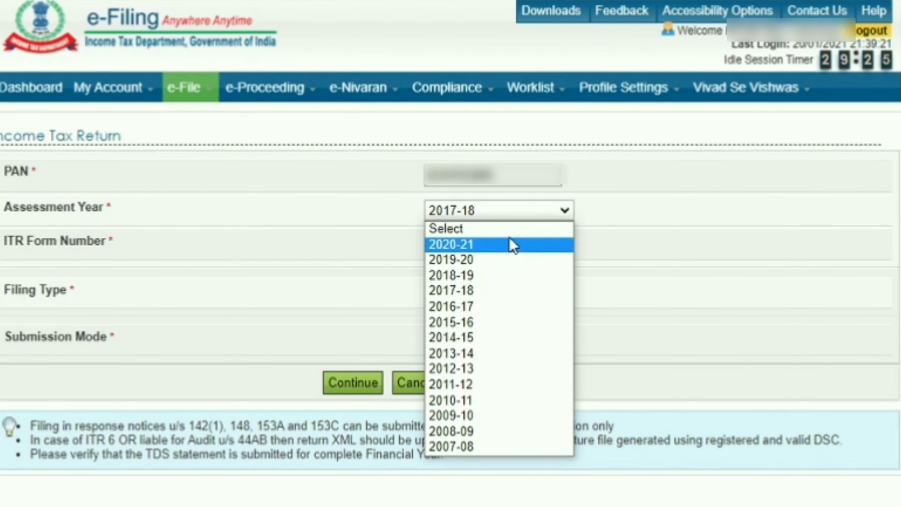
Step: Try assessment year 2020-21 with ITR-1 and review its filing type options
click(513, 245)
click(507, 253)
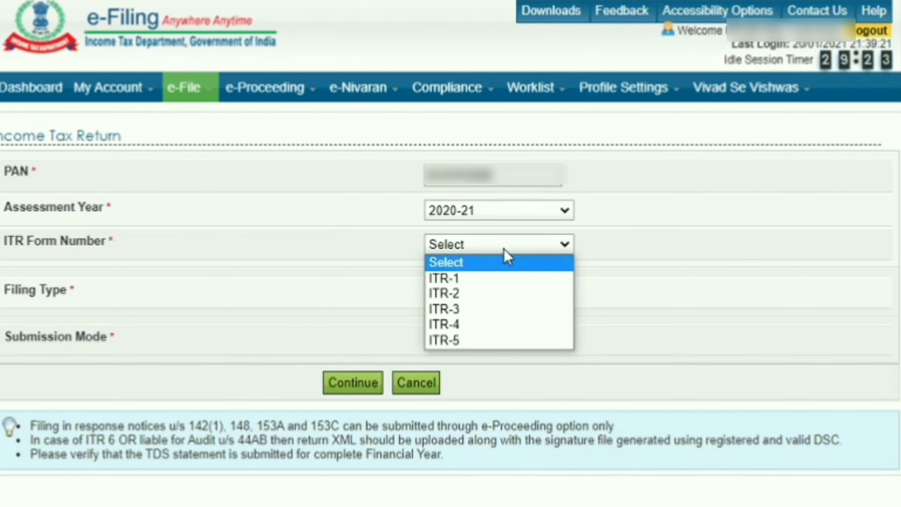
click(492, 280)
click(485, 293)
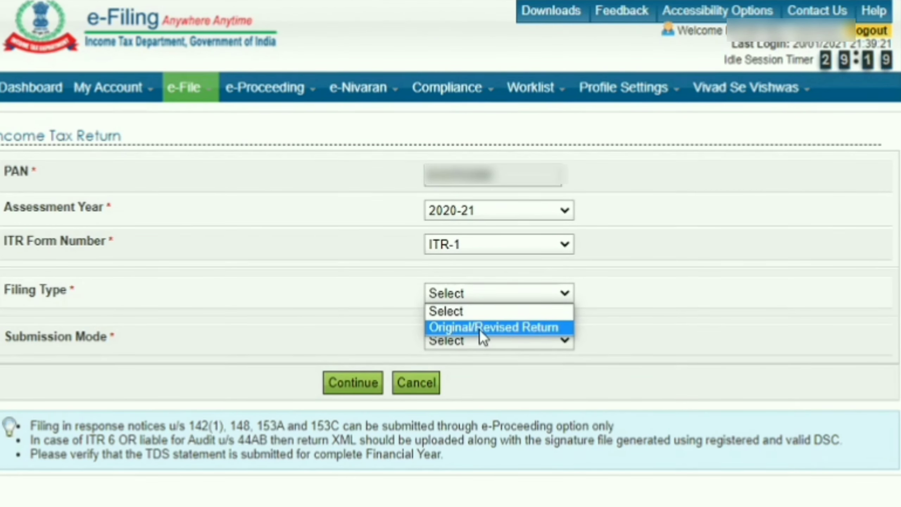
click(548, 224)
Step: Set assessment year 2019-20, ITR-1 and filing type u/s 119(2)(b) after condonation of delay
click(548, 215)
click(500, 263)
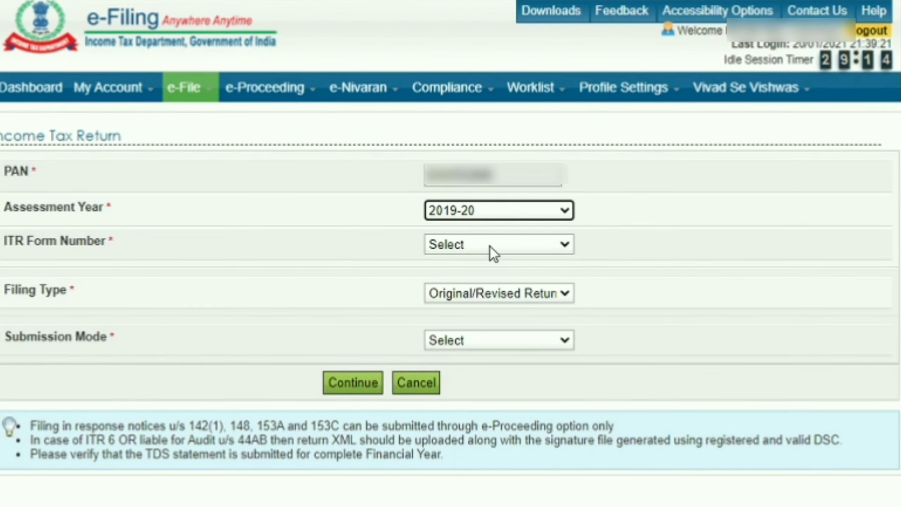
click(486, 253)
click(475, 278)
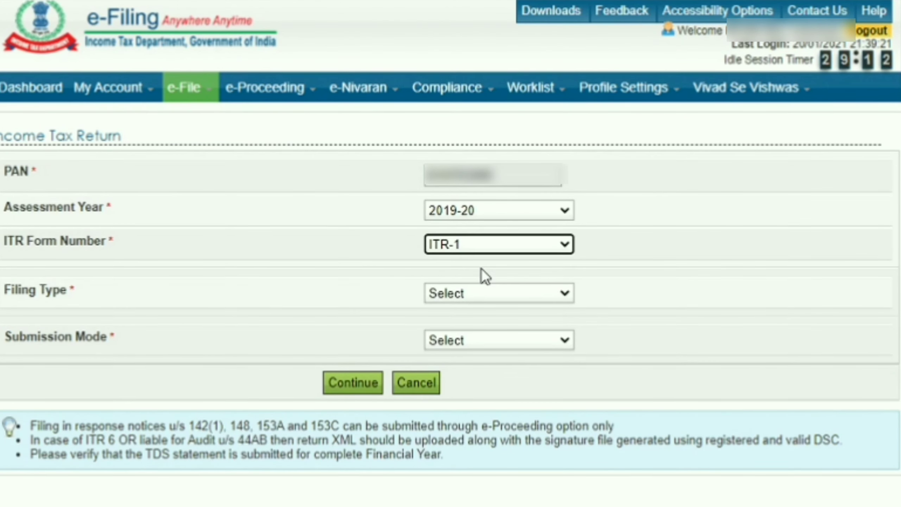
click(481, 294)
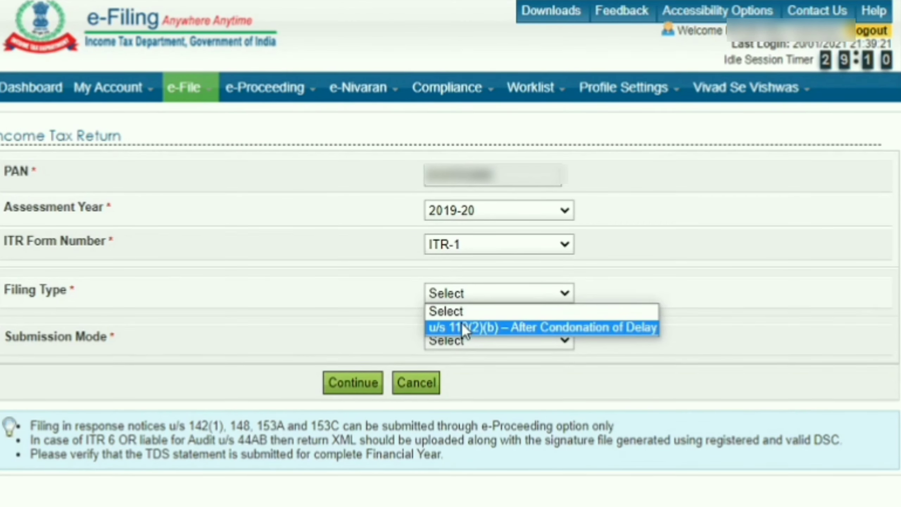
click(494, 324)
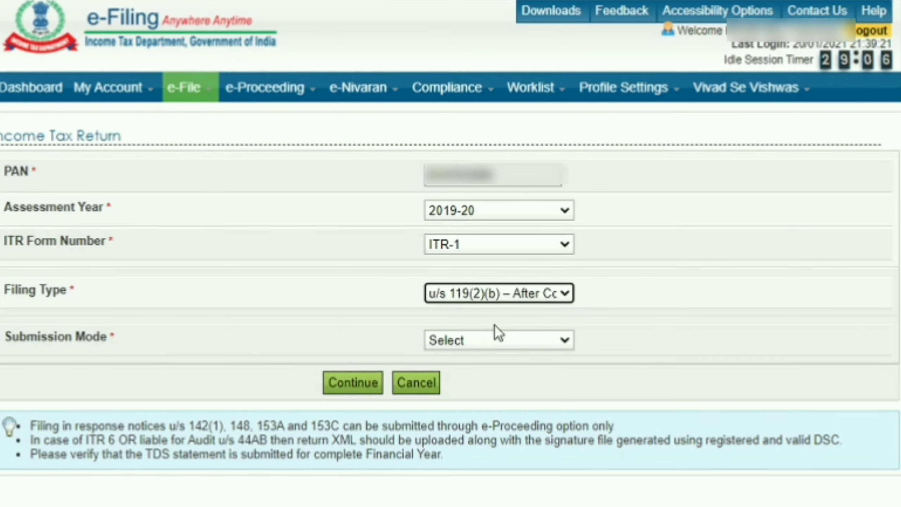
click(479, 343)
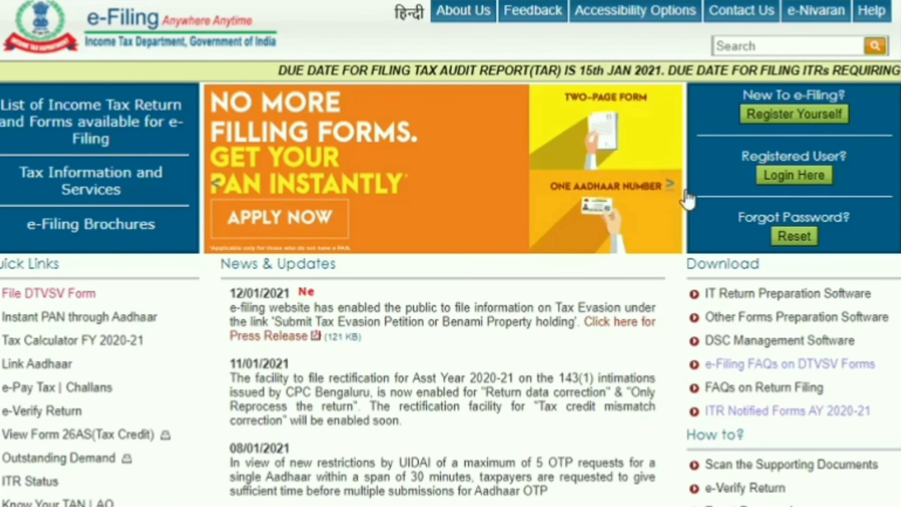
Step: Go to the IT Return Preparation Software downloads to get ITR1_2020.zip
click(732, 299)
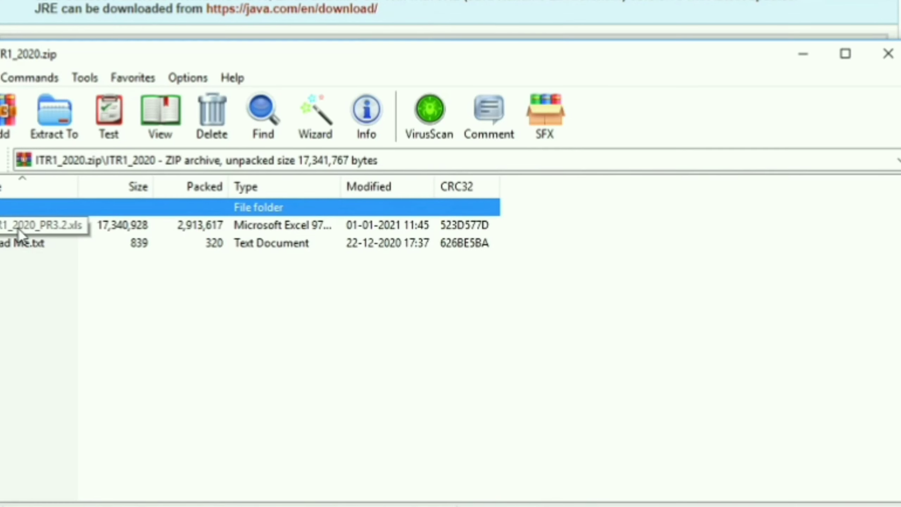
Step: Open ITR1_2020_PR3.2.xls from the archive in Excel
double_click(19, 229)
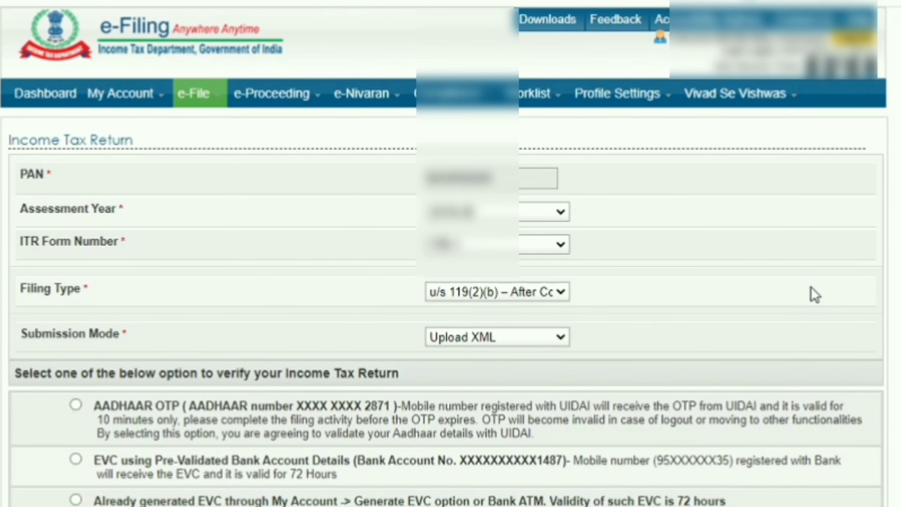
Step: Choose Aadhaar OTP verification and agree to the prefill consent to reach Upload XML
scroll(784, 302, down, 5)
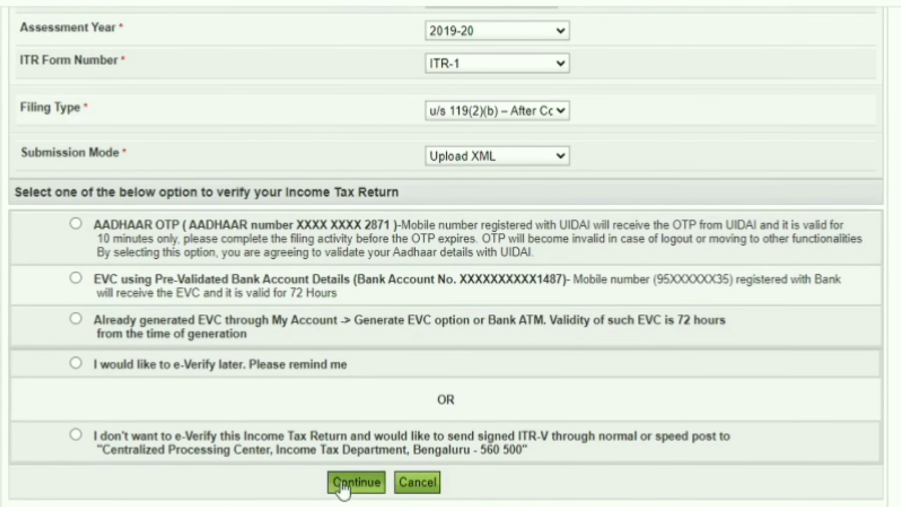
click(77, 225)
click(357, 483)
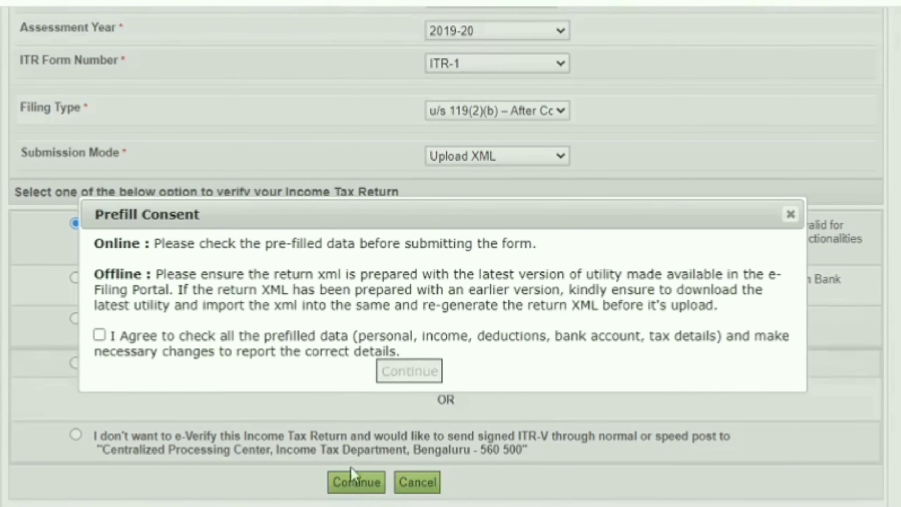
click(100, 335)
click(399, 369)
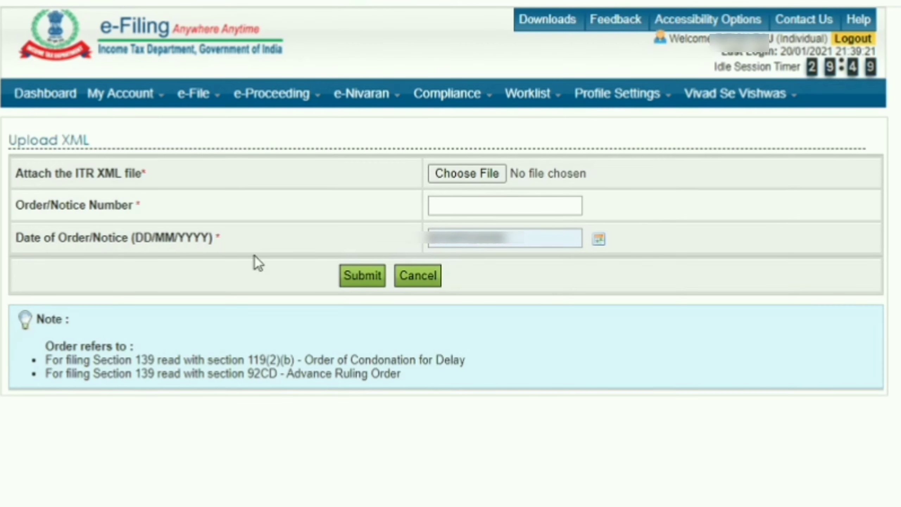
Step: Set the Date of Order/Notice to 18/01/2021
click(599, 238)
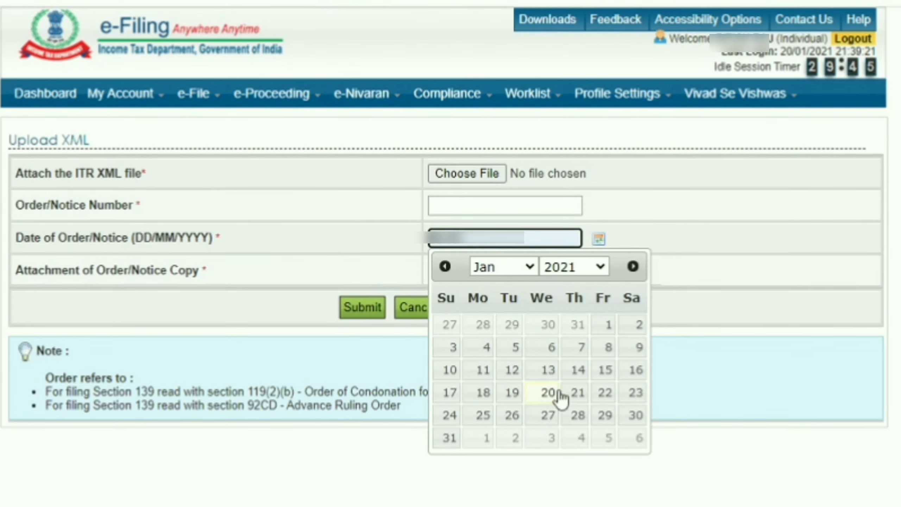
click(488, 395)
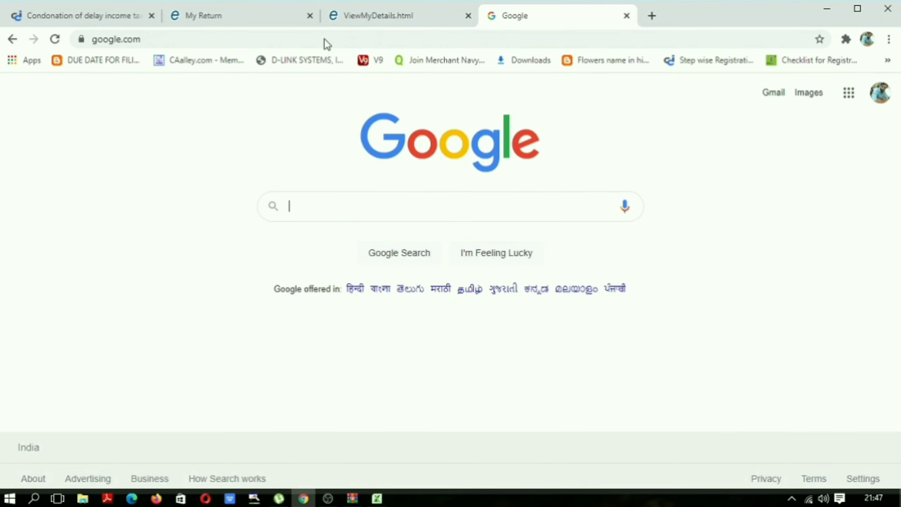
Step: Search Google for 'know your jurisdiction' and open the Know Your Jurisdictional A.O. page
text(KN)
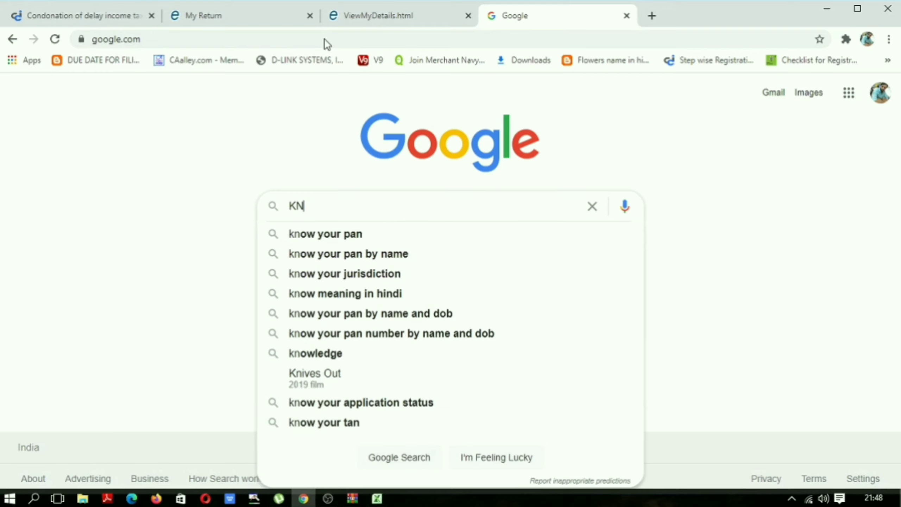
text(OW YOU)
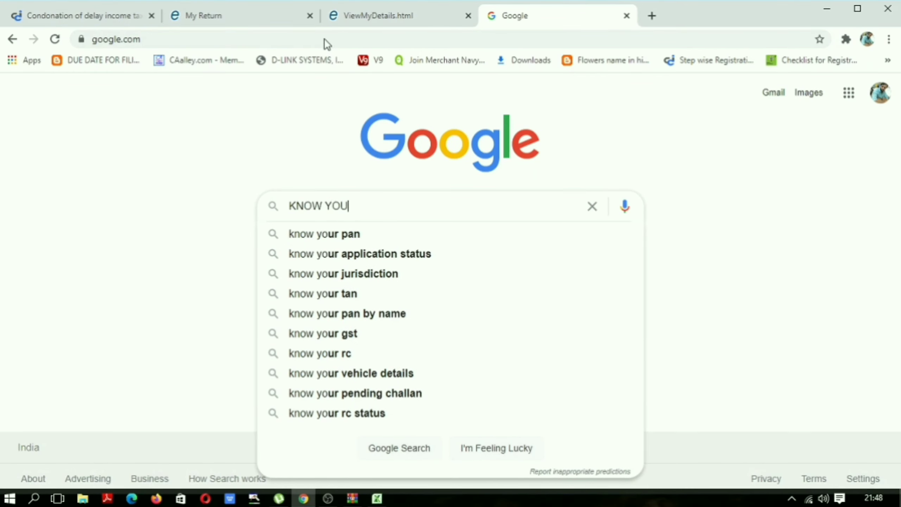
click(312, 273)
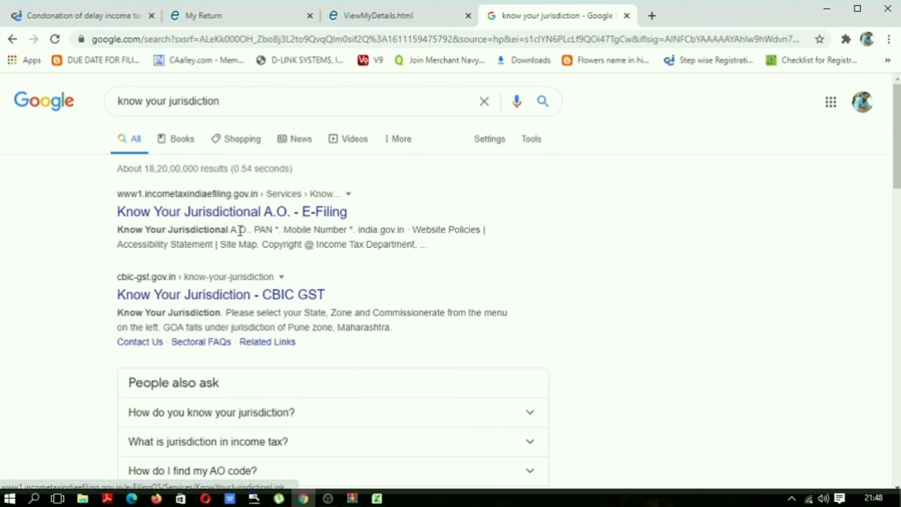
click(252, 213)
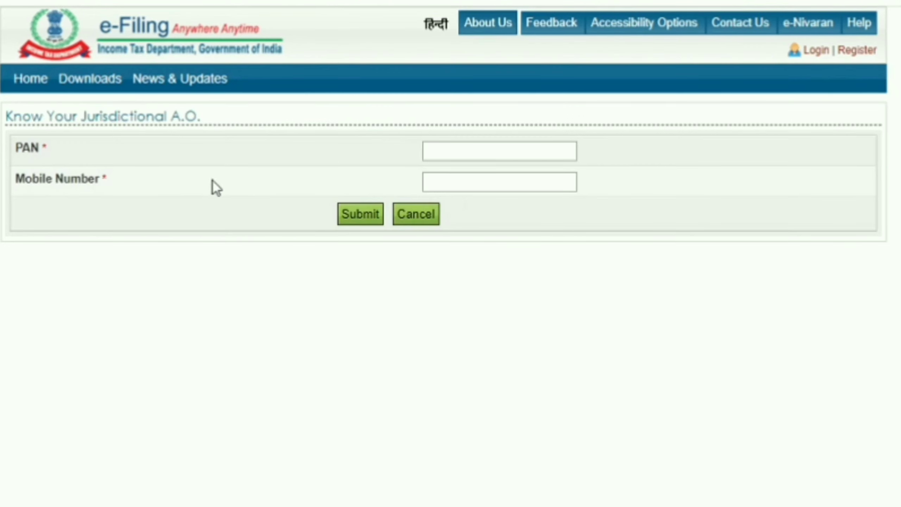
Step: Enter the PAN and mobile number and validate the OTP to reveal ITO WARD 2(1) BEGUSARAI
click(471, 144)
click(464, 182)
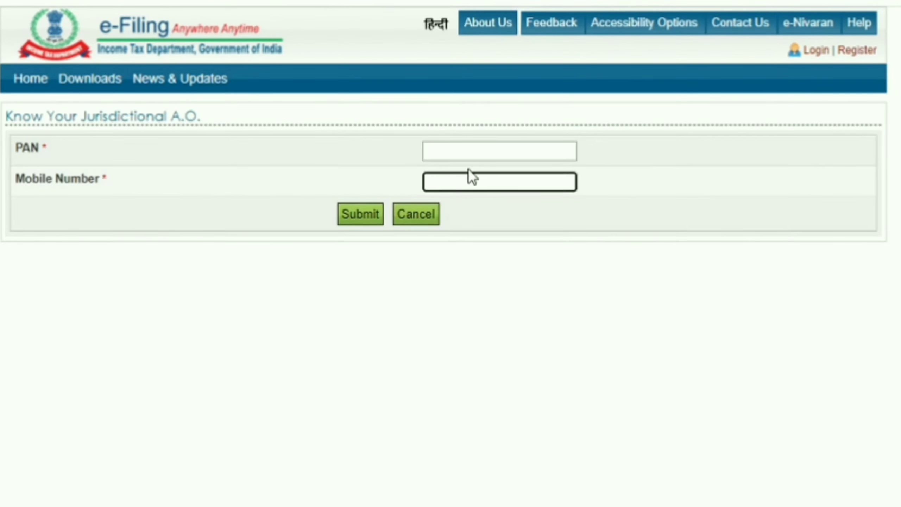
click(476, 151)
key(Tab)
click(373, 213)
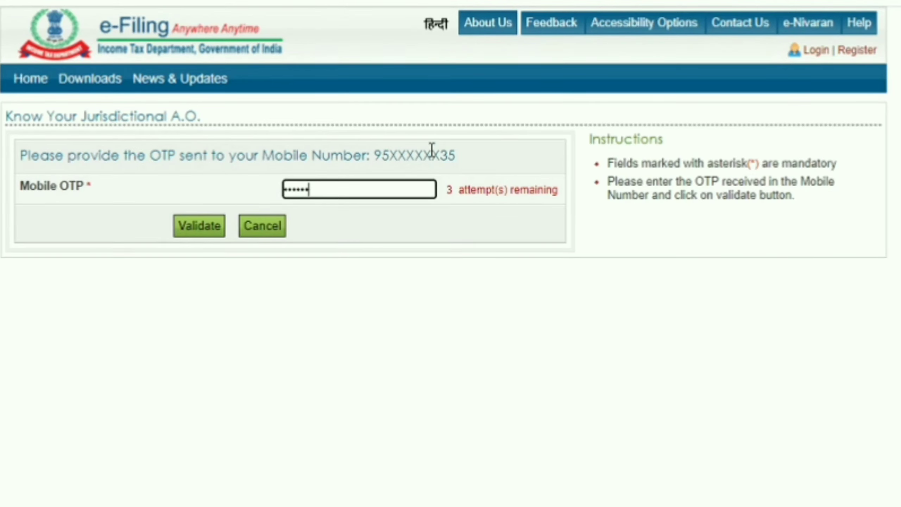
click(209, 223)
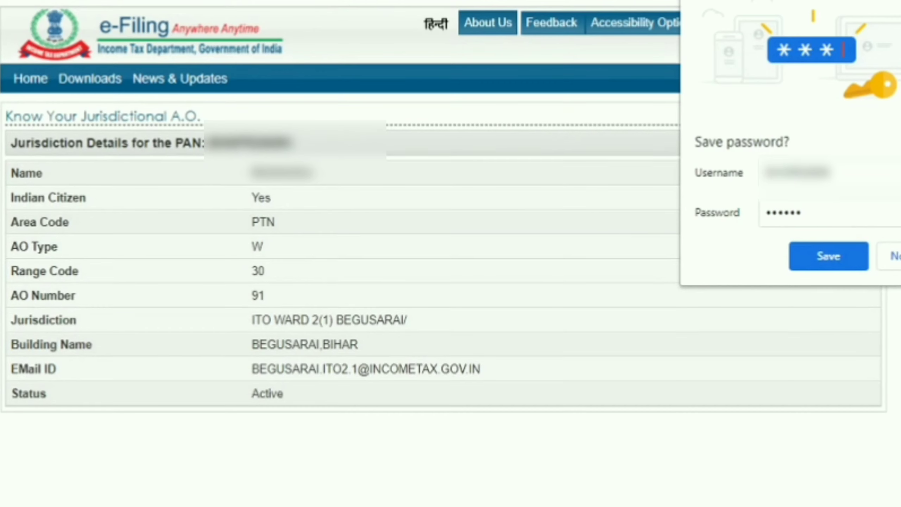
click(828, 256)
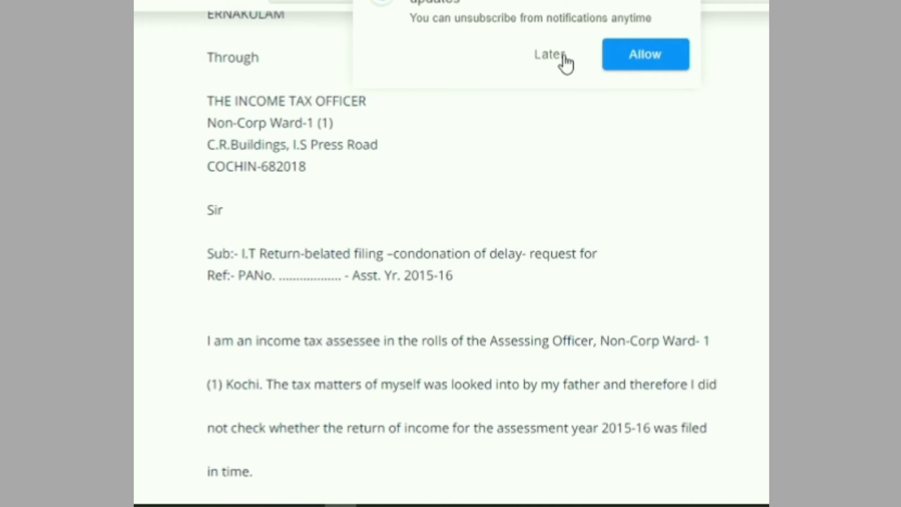
Step: Read the AY 2015-16 sample condonation letter, highlighting its subject line, after dismissing notifications
click(564, 57)
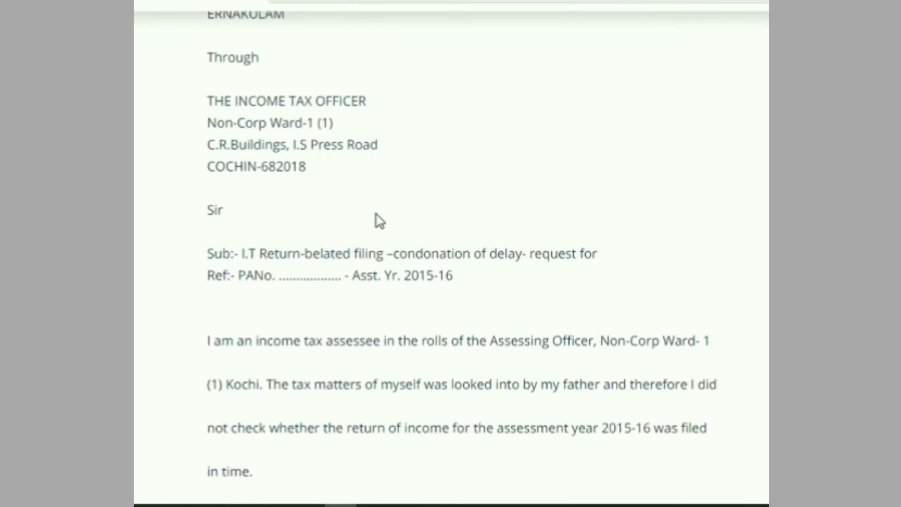
scroll(369, 213, down, 2)
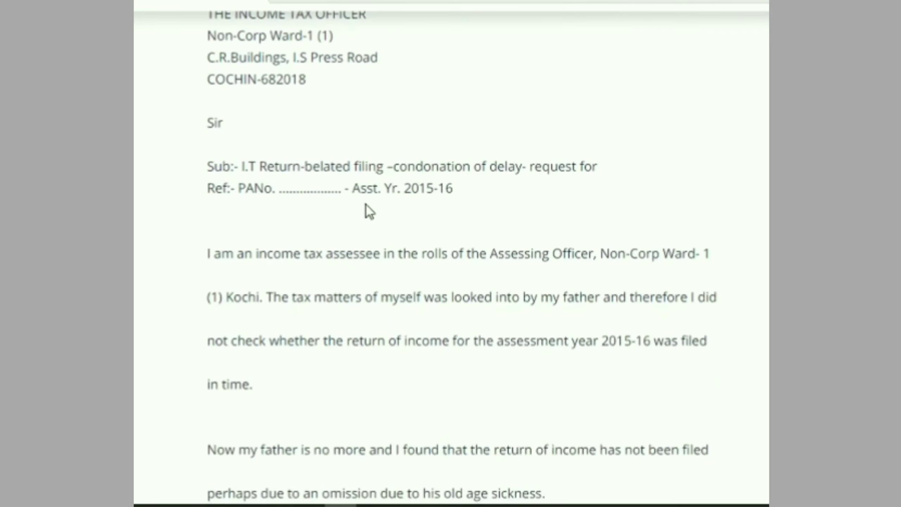
drag(245, 162, 452, 151)
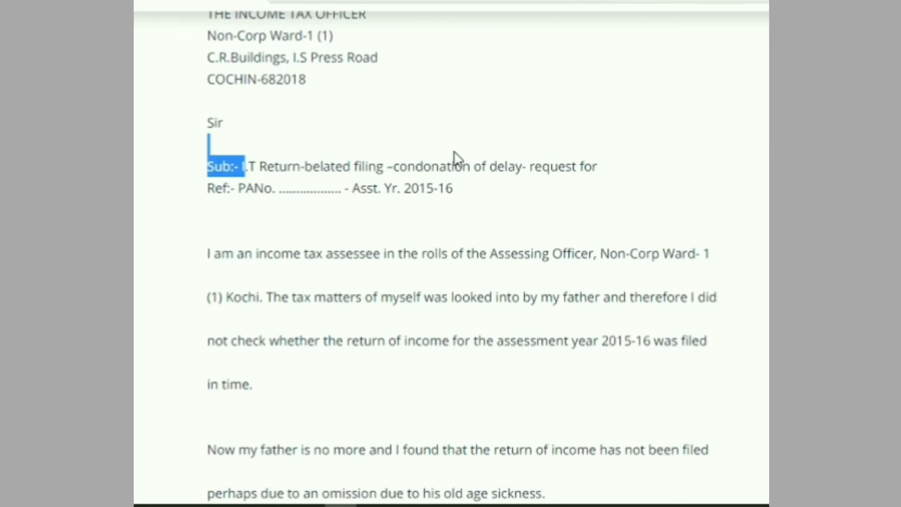
drag(511, 150, 585, 156)
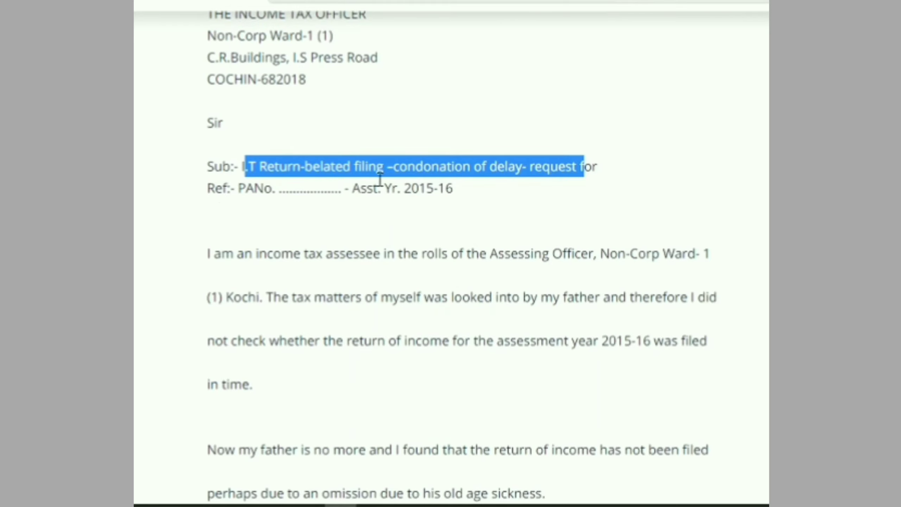
scroll(475, 184, down, 3)
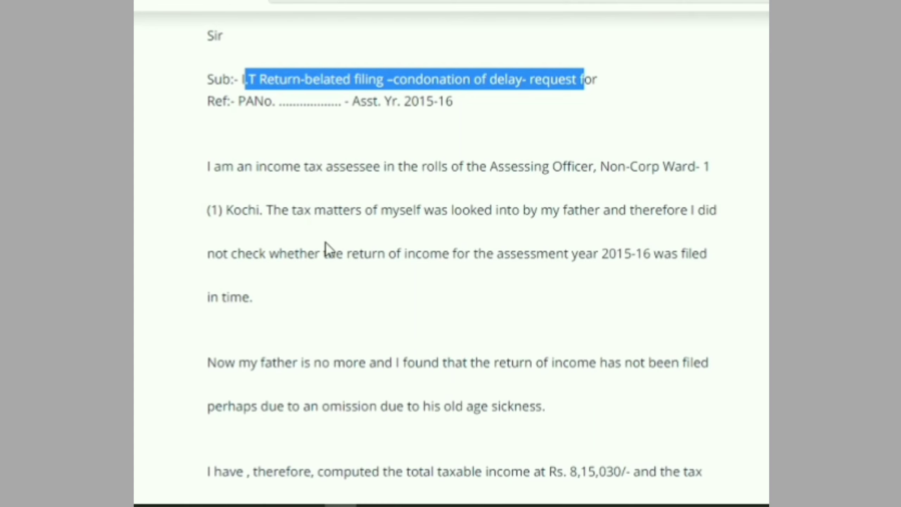
scroll(323, 250, down, 3)
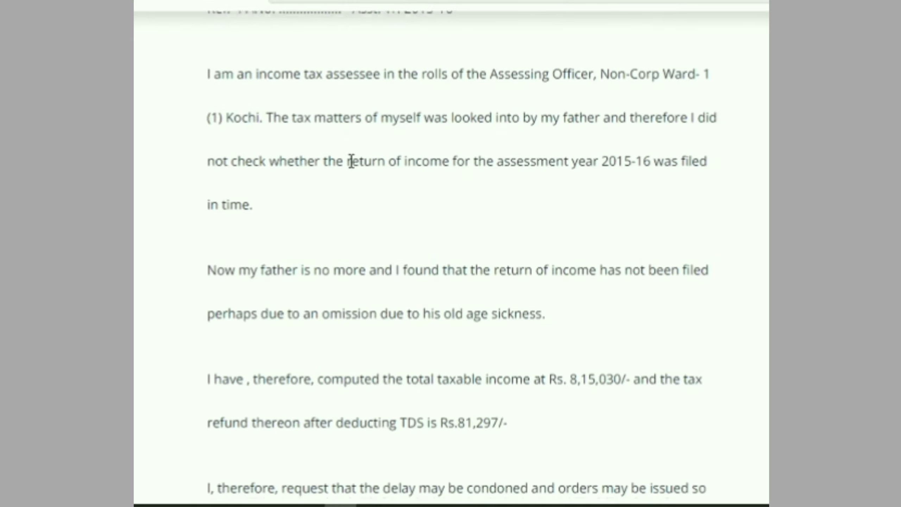
scroll(344, 153, down, 12)
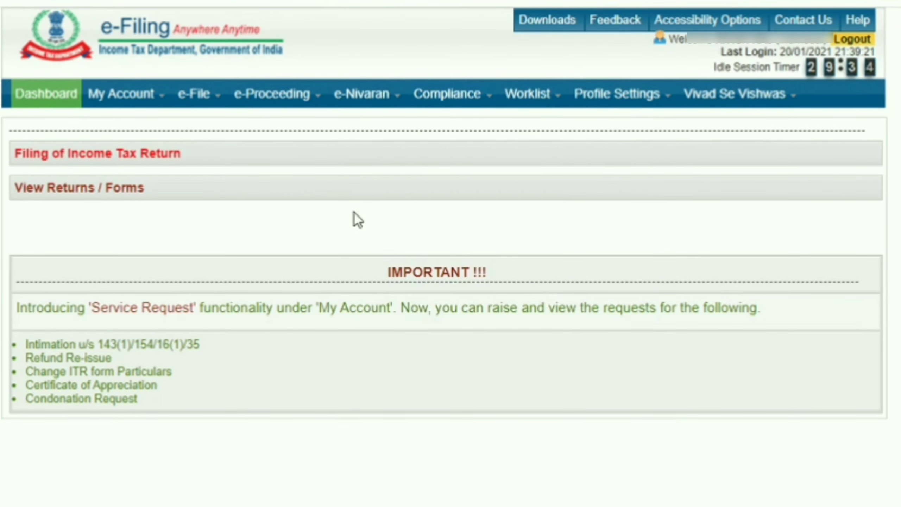
Step: Check the Worklist's For Your Information responses, then go to My Account's Service Request page
mouse_move(527, 94)
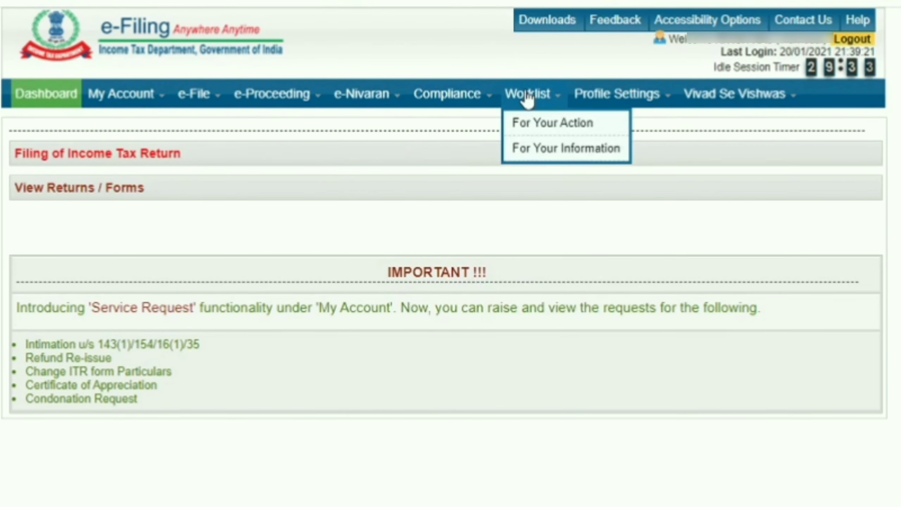
click(527, 151)
mouse_move(102, 97)
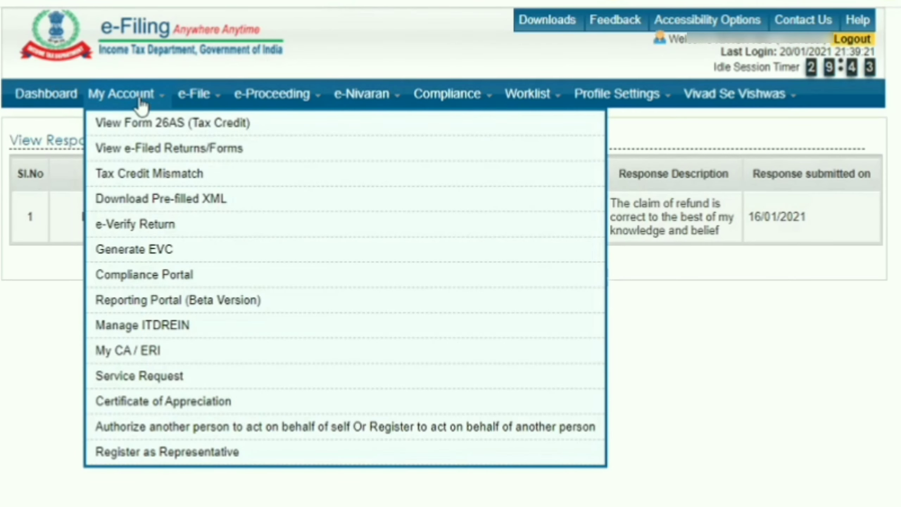
click(101, 377)
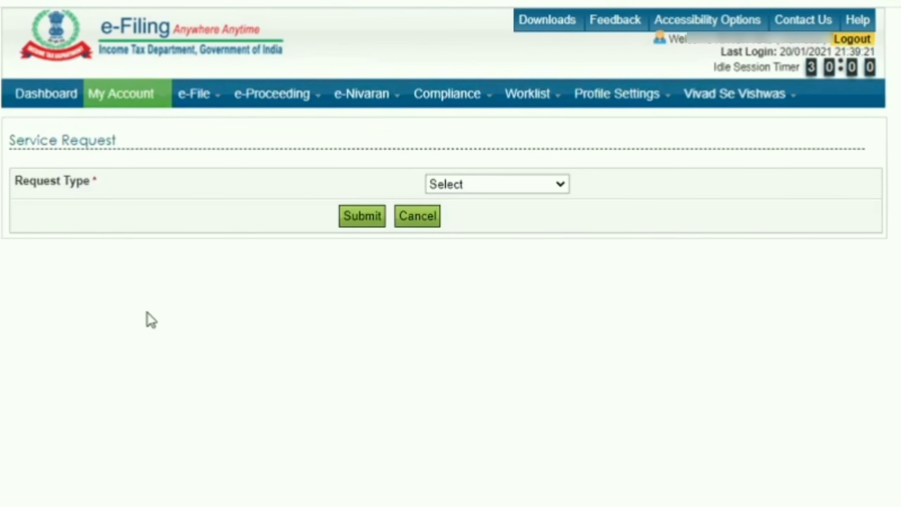
Step: Submit a View Request for the Condonation Request category to list existing condonation requests
click(484, 184)
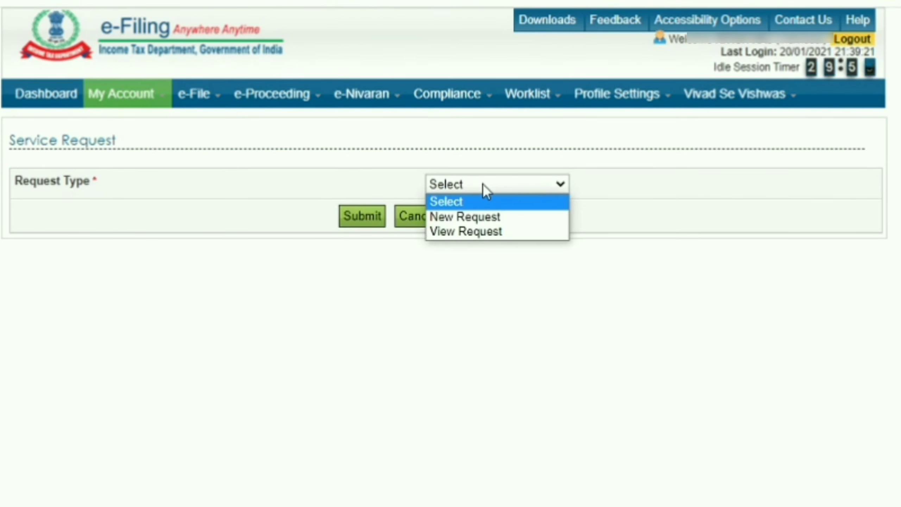
click(485, 231)
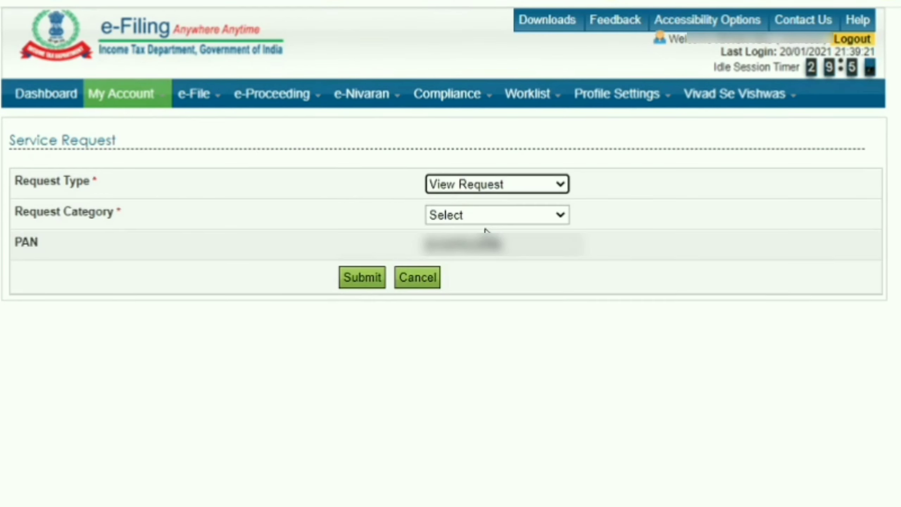
click(491, 216)
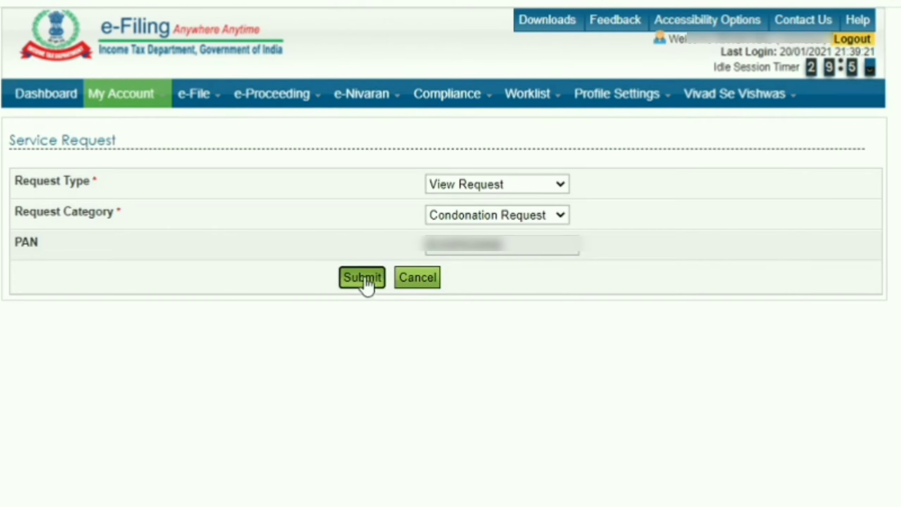
click(365, 279)
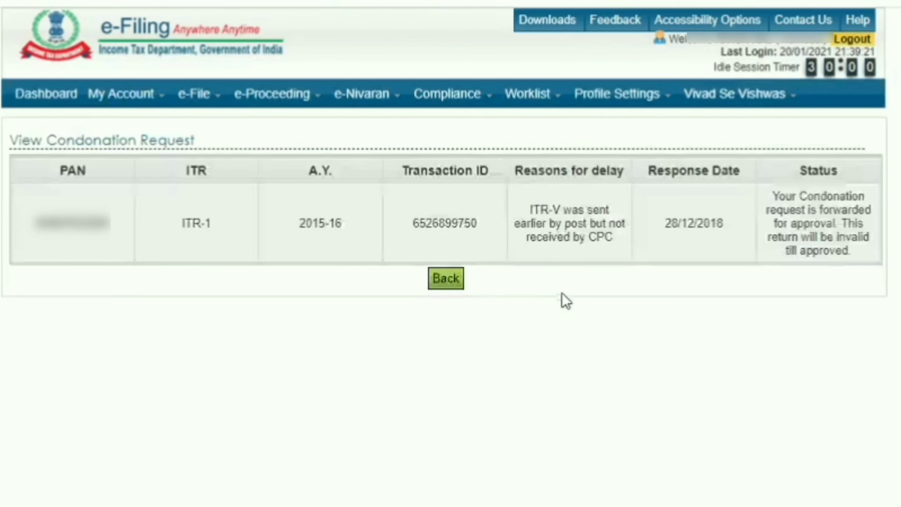